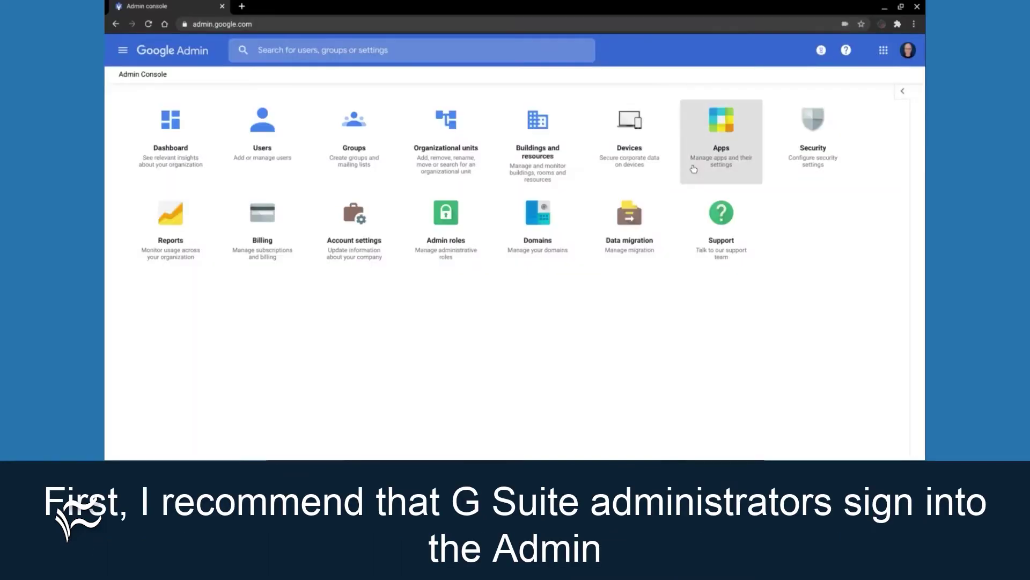
Go to the Sites service settings under Apps > G Suite.
click(694, 165)
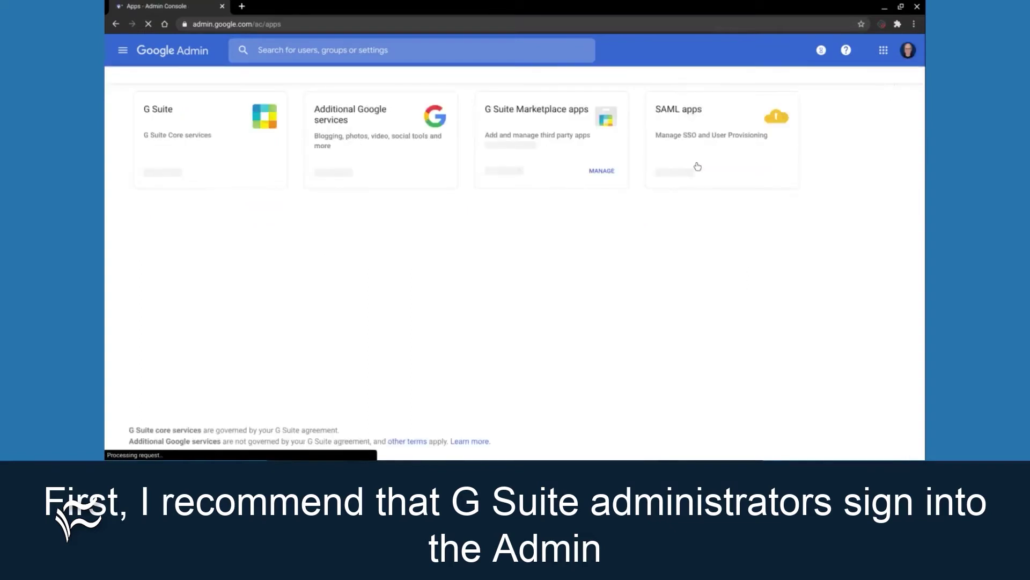
click(249, 176)
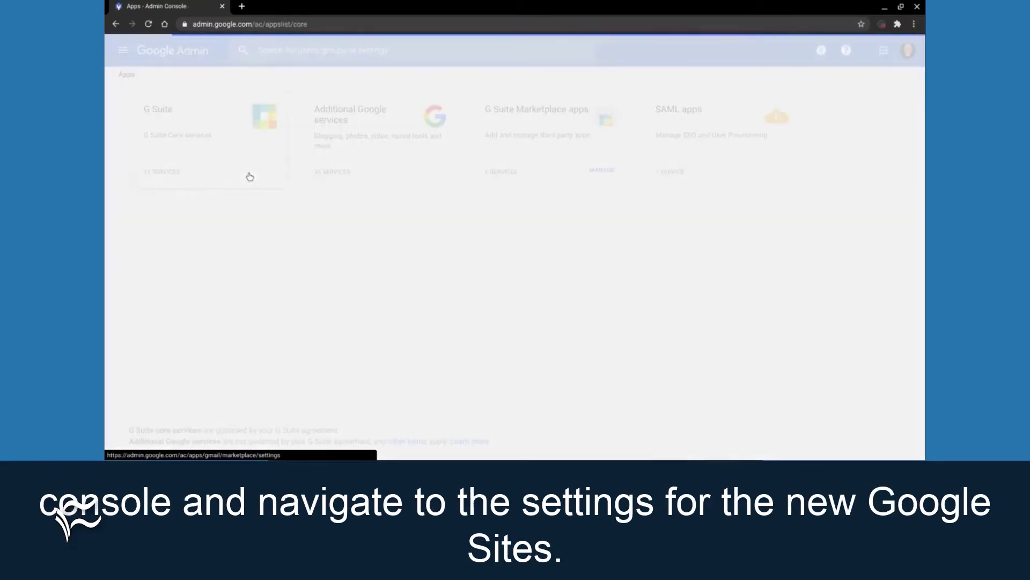
scroll(374, 282, down, 1)
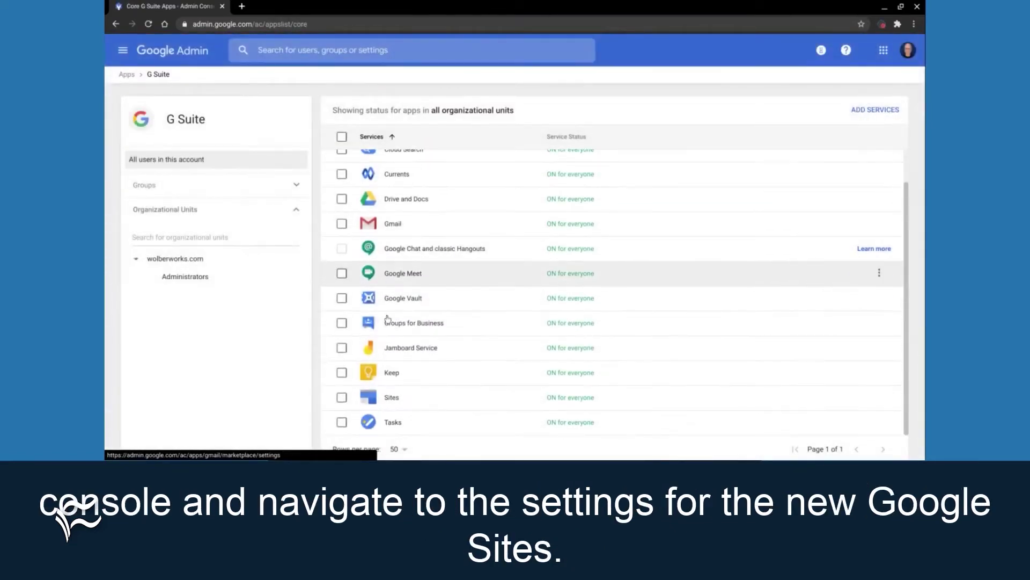
click(415, 406)
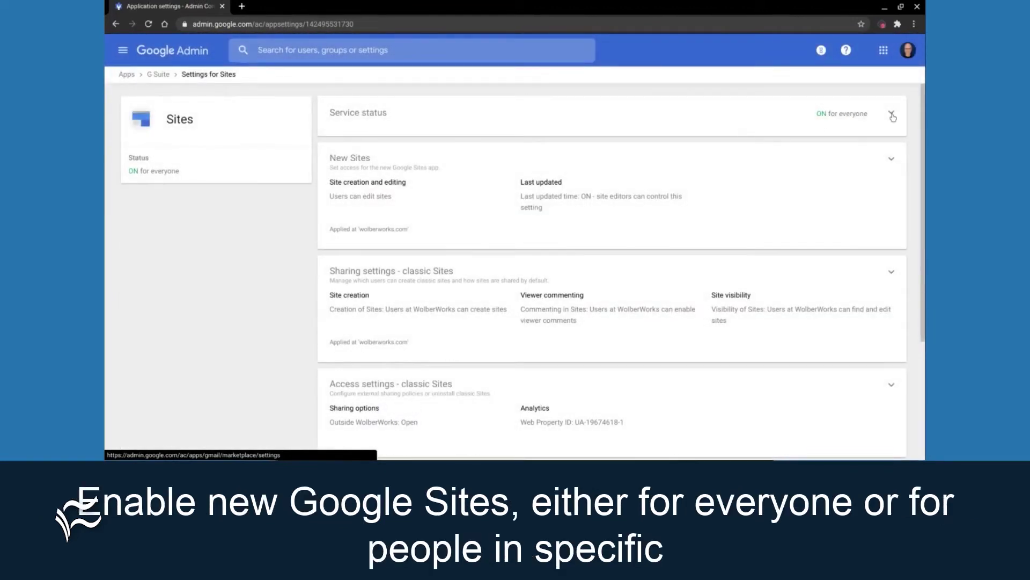
Confirm Sites is ON for everyone and new Sites creation and editing are allowed.
click(869, 115)
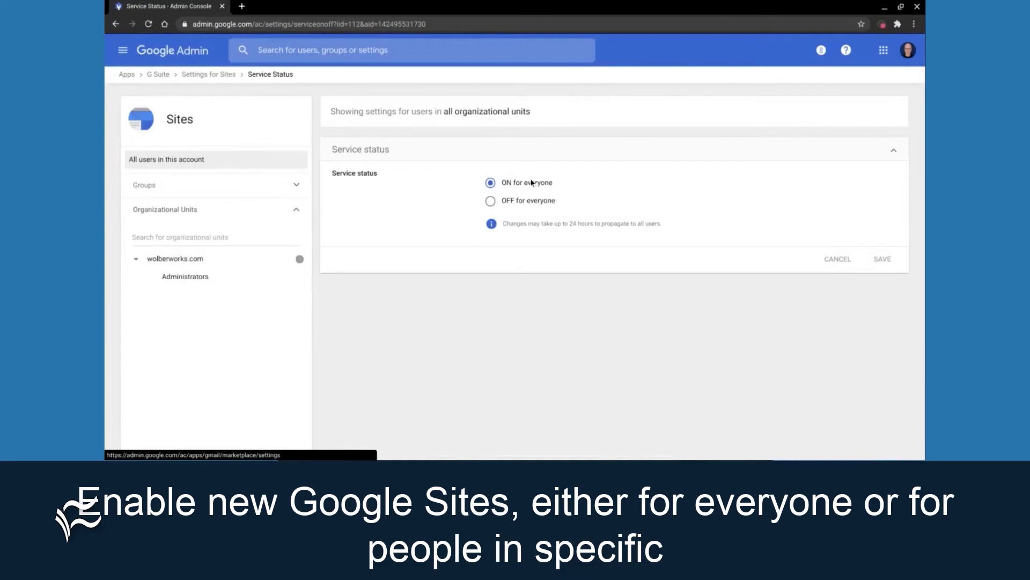
click(297, 210)
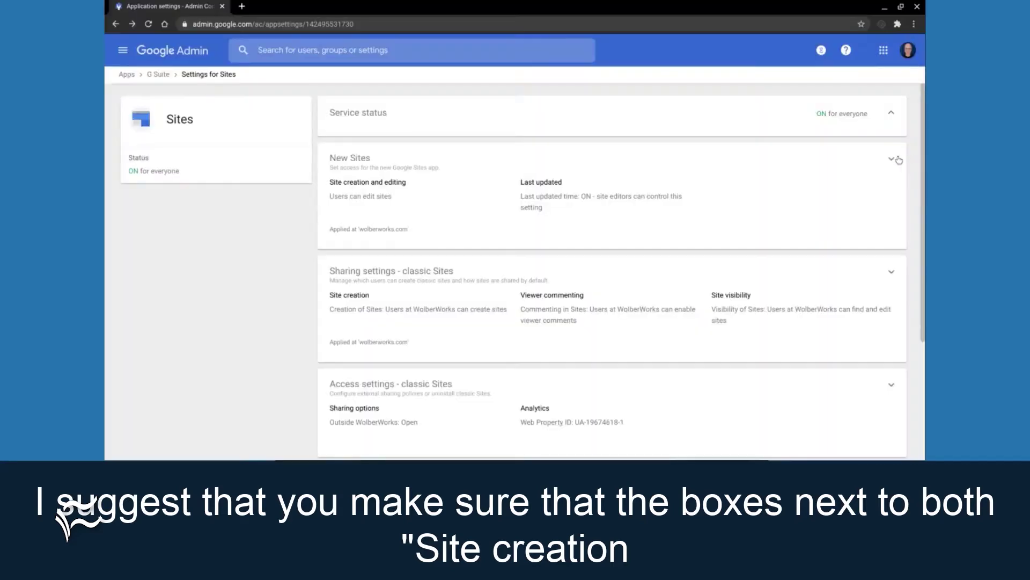
click(892, 159)
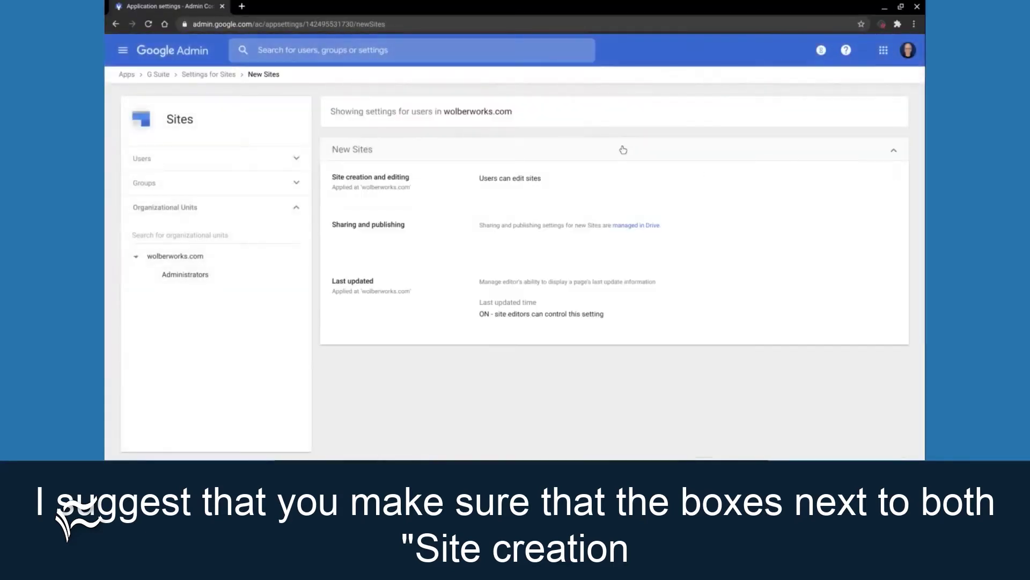
click(893, 178)
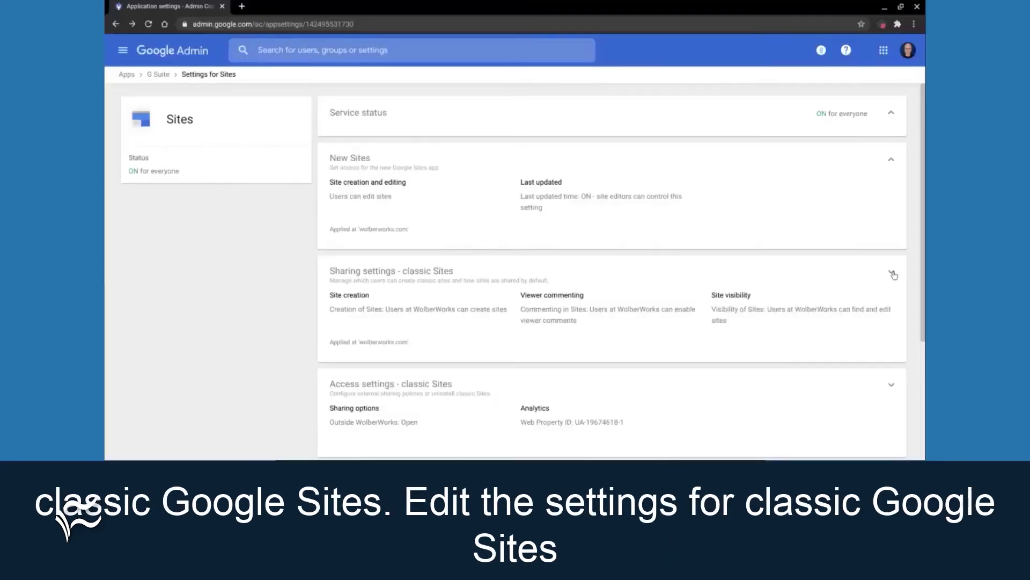
click(891, 272)
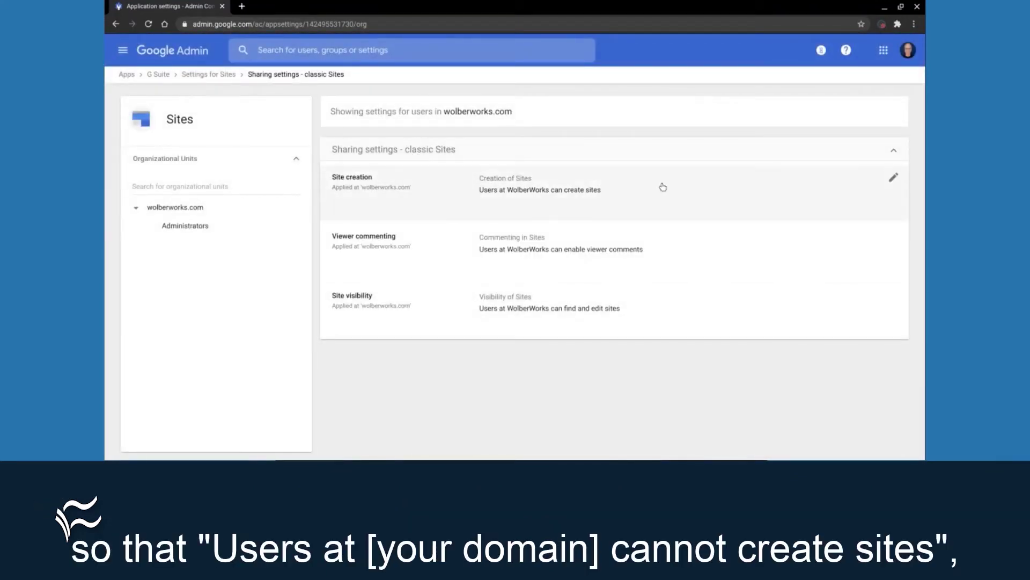
Set classic Site creation to 'Users at WolberWorks cannot create sites' and save.
click(892, 182)
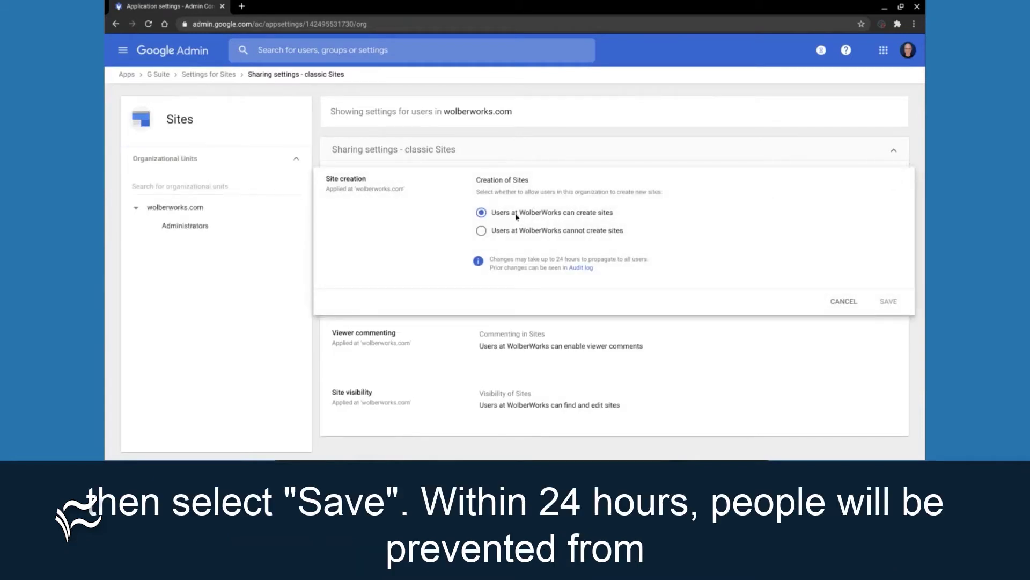
click(482, 231)
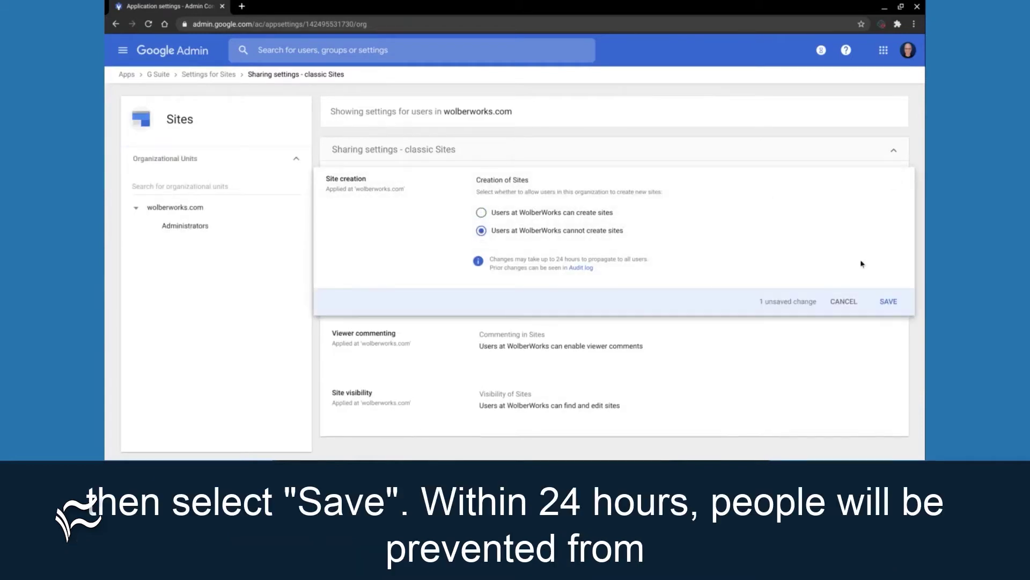
click(889, 303)
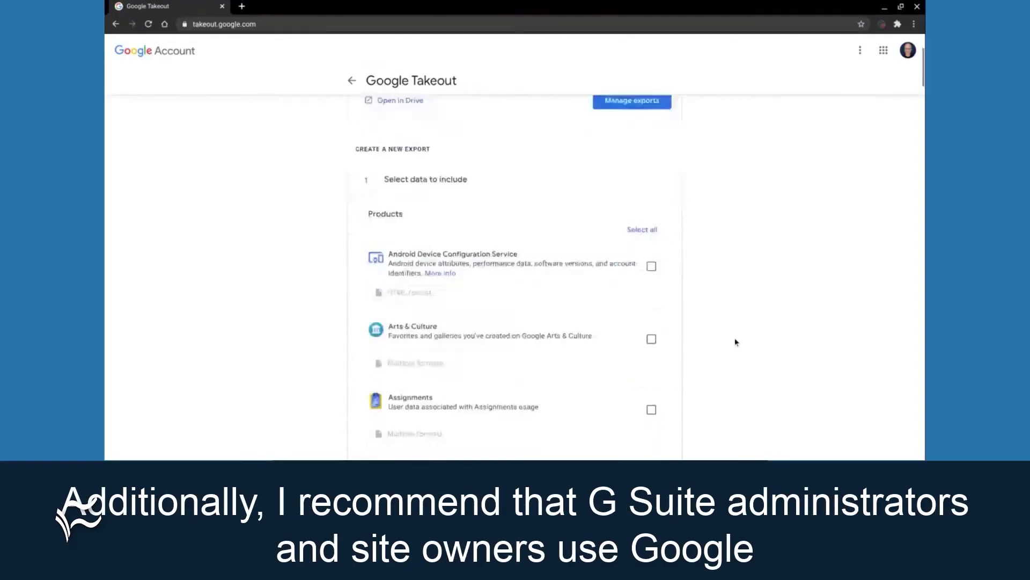
Select Classic Sites as the product to export in Takeout.
scroll(735, 342, down, 3)
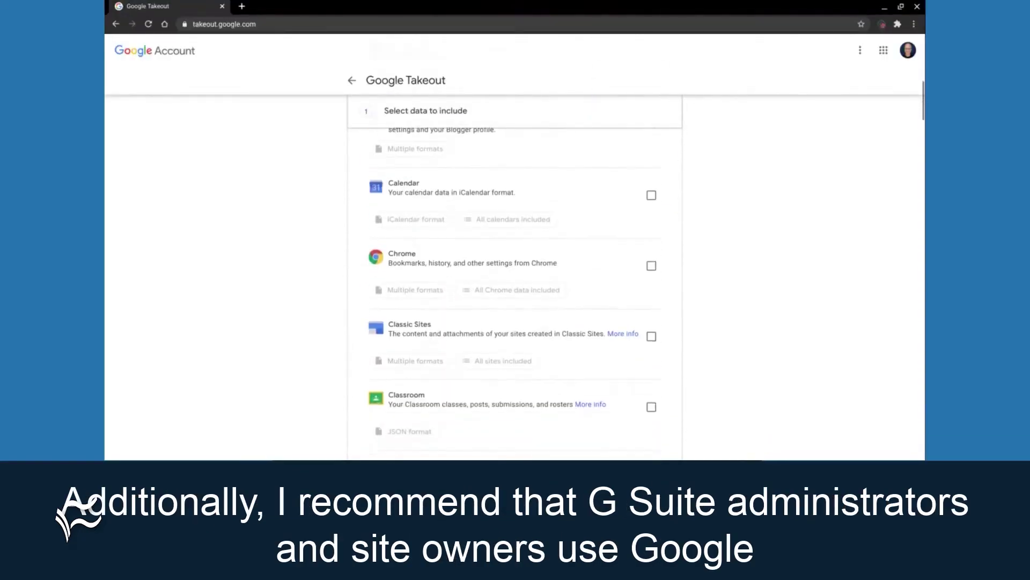
click(652, 336)
scroll(726, 382, down, 20)
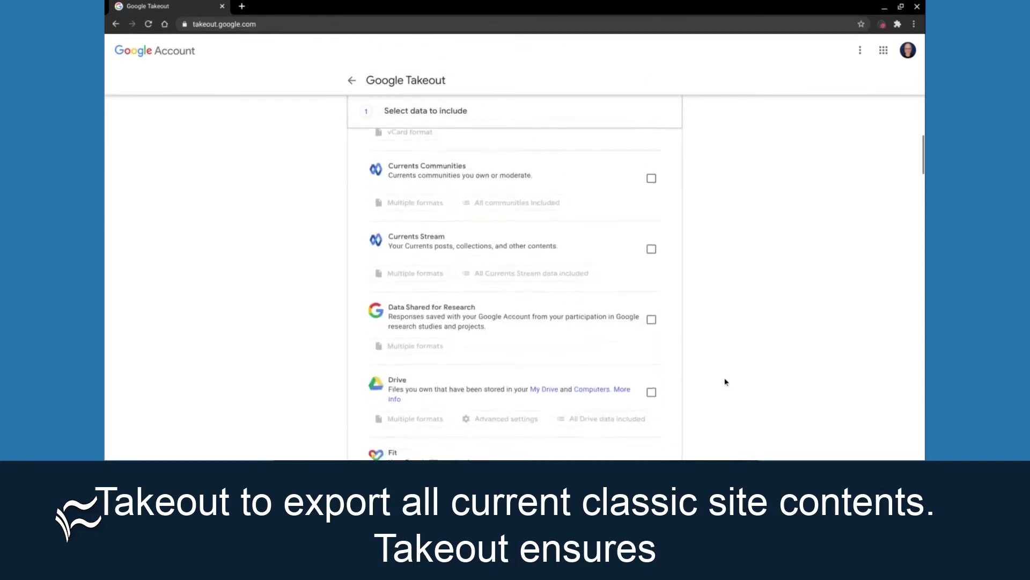
Set the delivery method to Add to Drive and create the export.
click(645, 339)
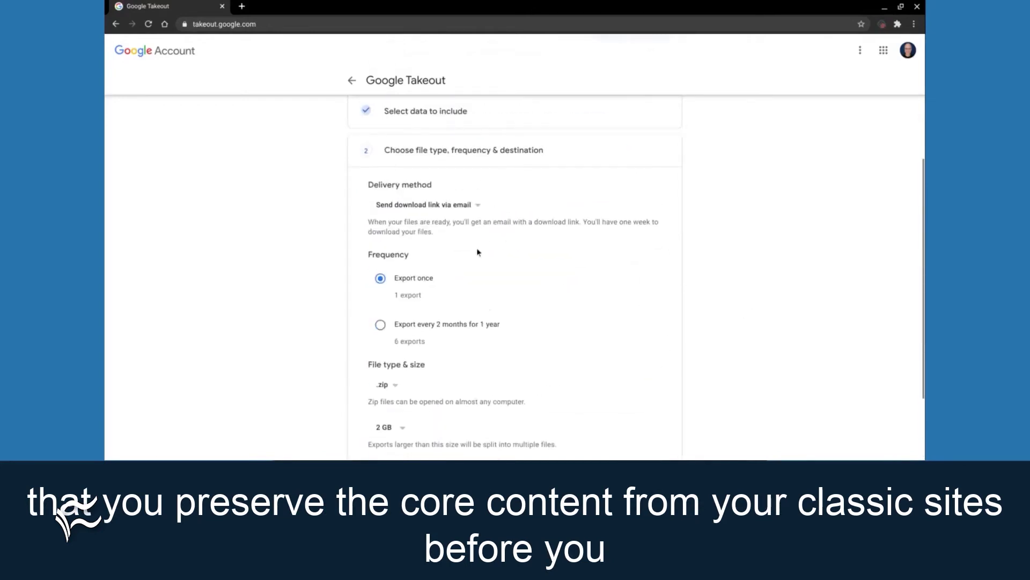
click(476, 205)
click(461, 223)
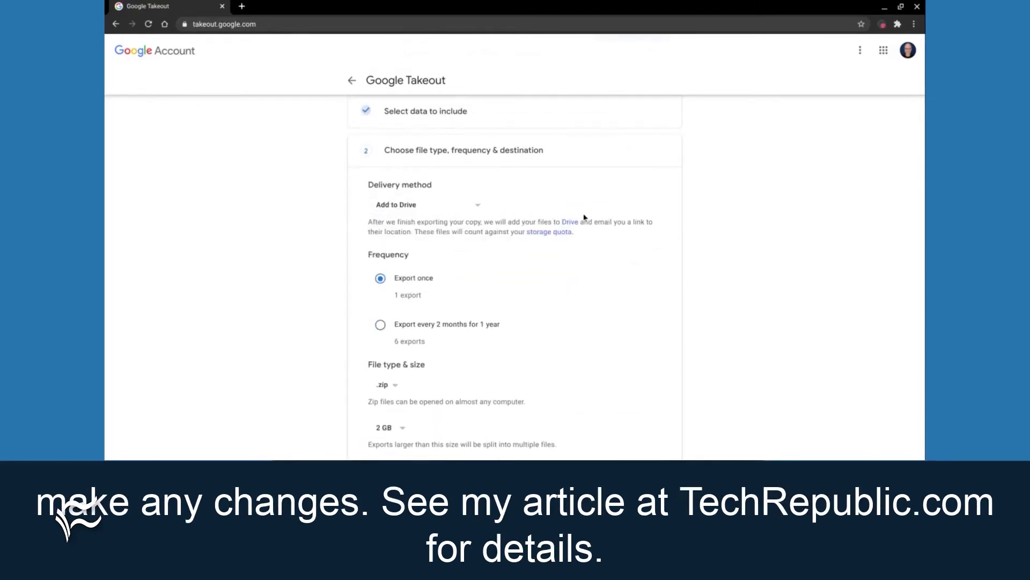
scroll(457, 234, down, 2)
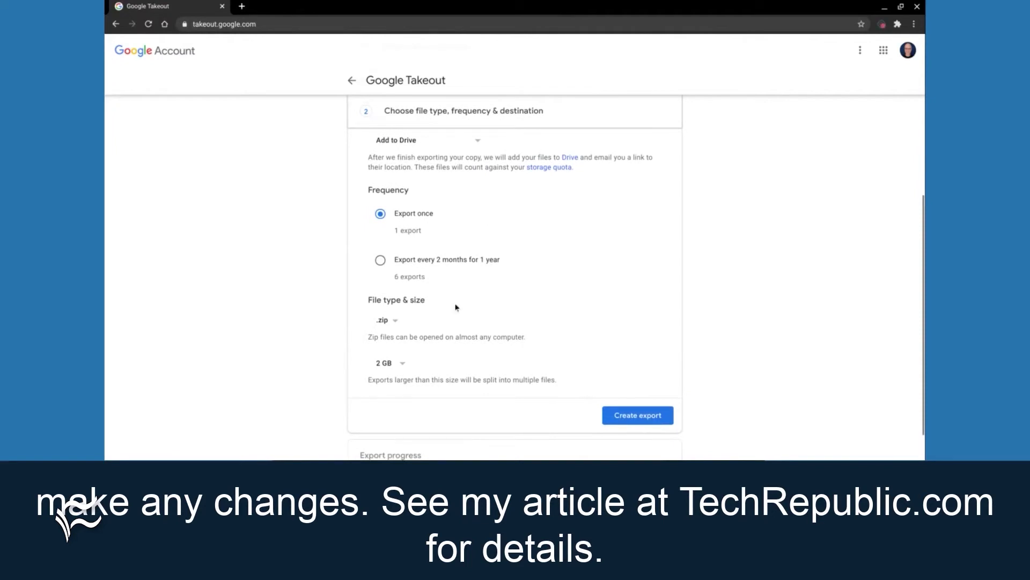
click(618, 416)
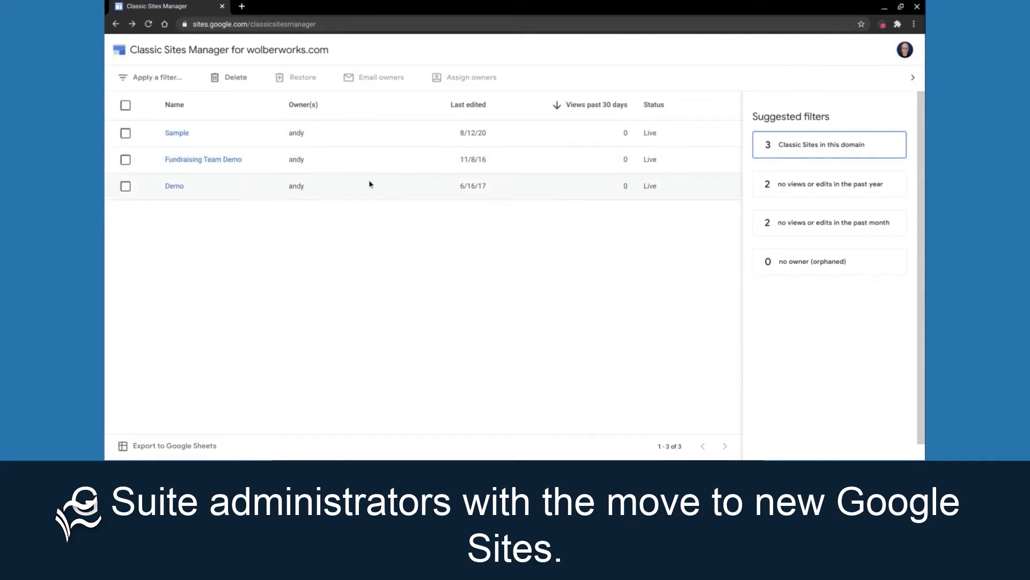
Export the classic sites list to Google Sheets and dismiss the welcome overview.
click(179, 449)
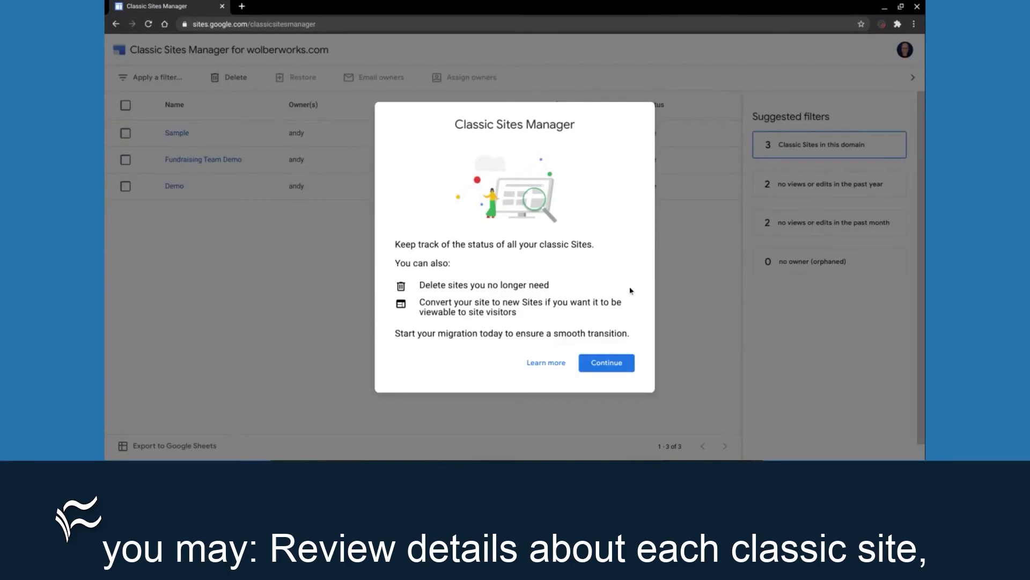
click(611, 365)
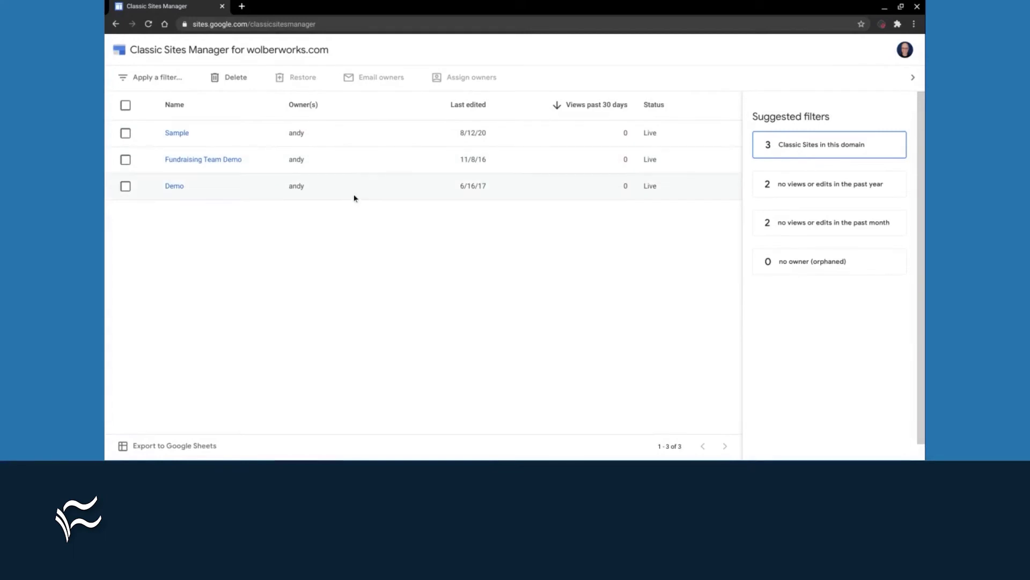
Delete the Sample site, then launch the Demo site's conversion to new Sites.
click(126, 134)
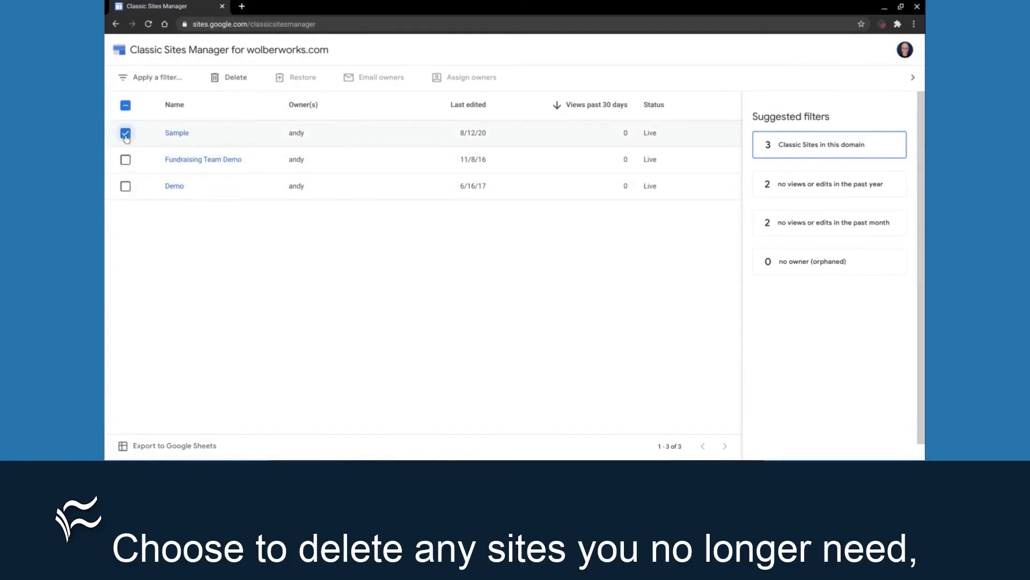
click(229, 79)
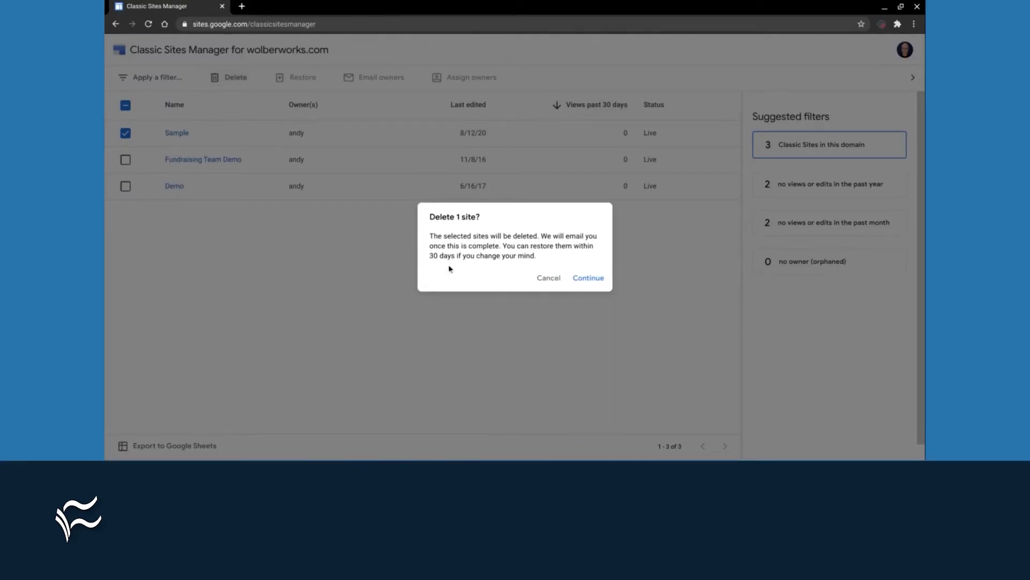
click(583, 278)
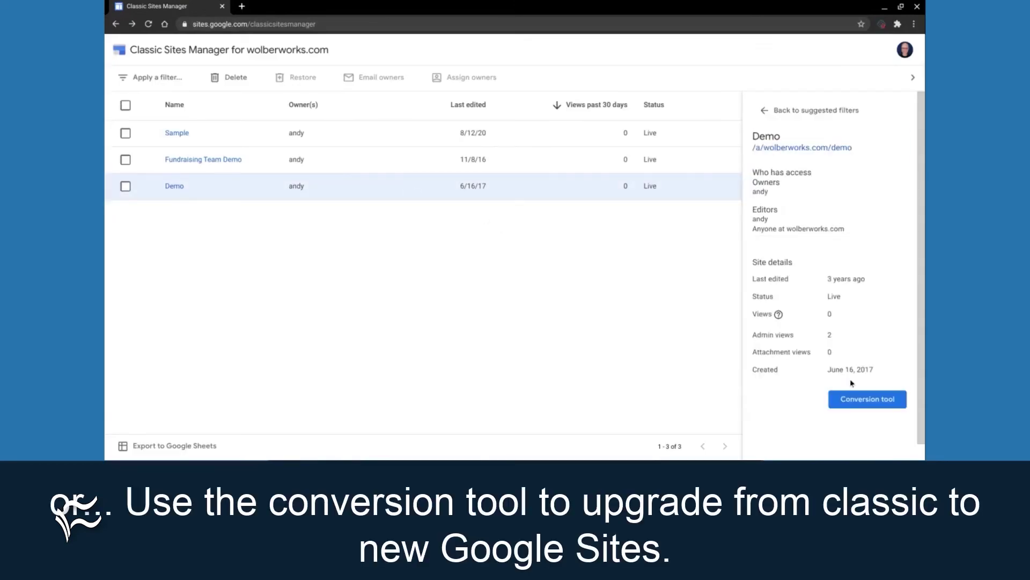
click(865, 399)
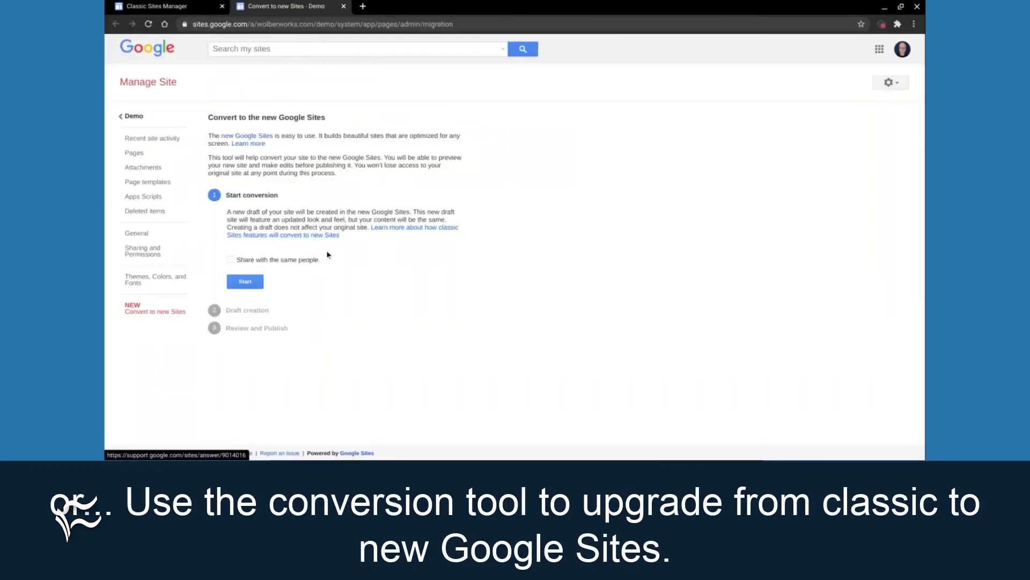
Convert Demo to a draft shared with the same people and open 'Demo — Converted from Classic'.
click(230, 259)
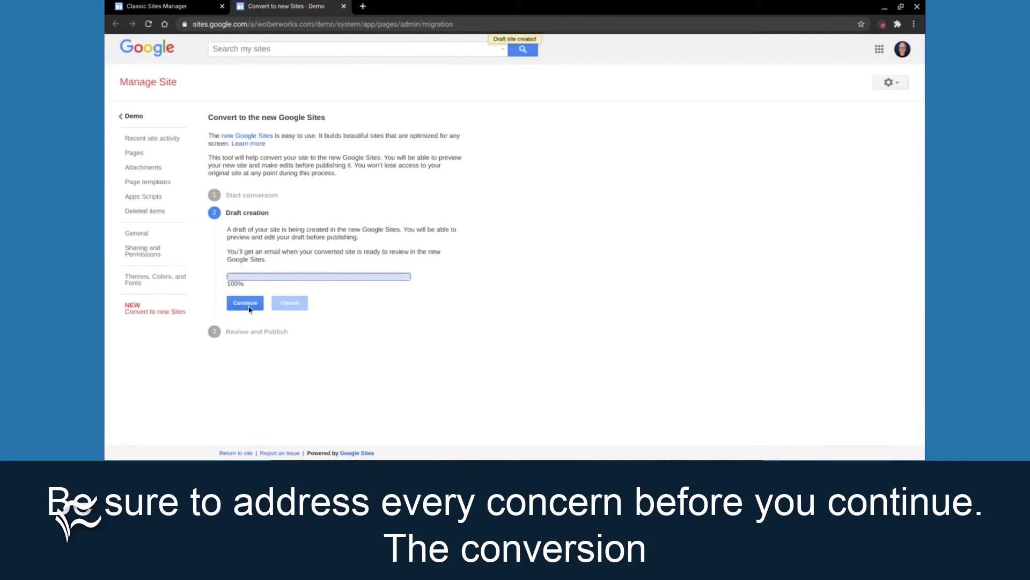
click(250, 309)
click(258, 321)
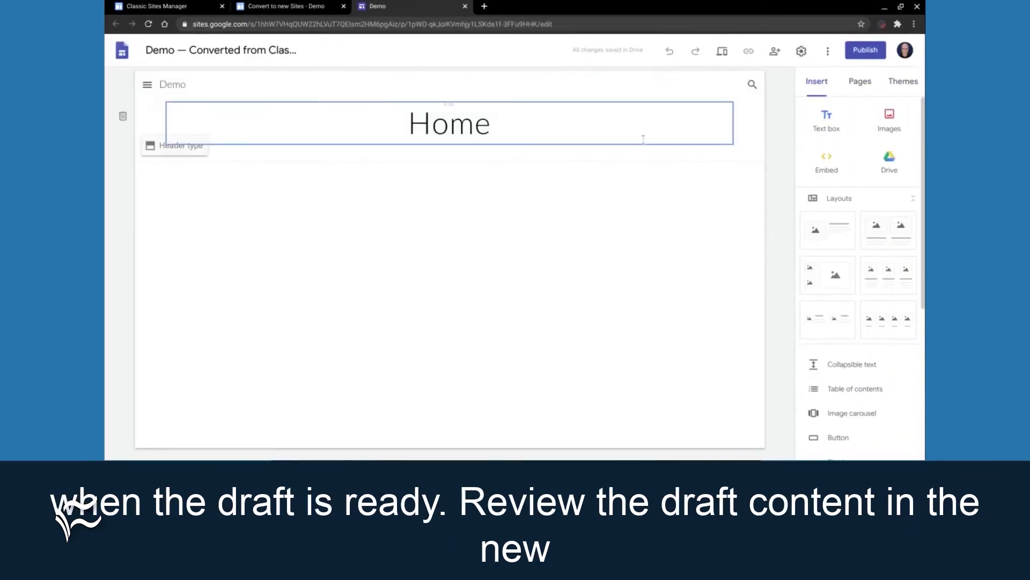
Review the draft's pages, then publish it using the existing site address.
click(860, 81)
click(817, 82)
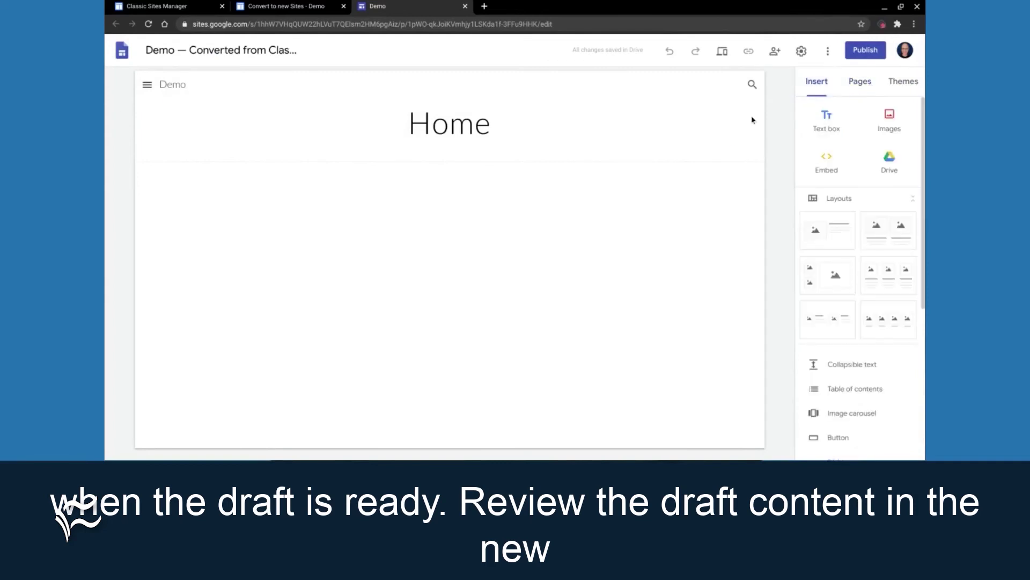
click(872, 54)
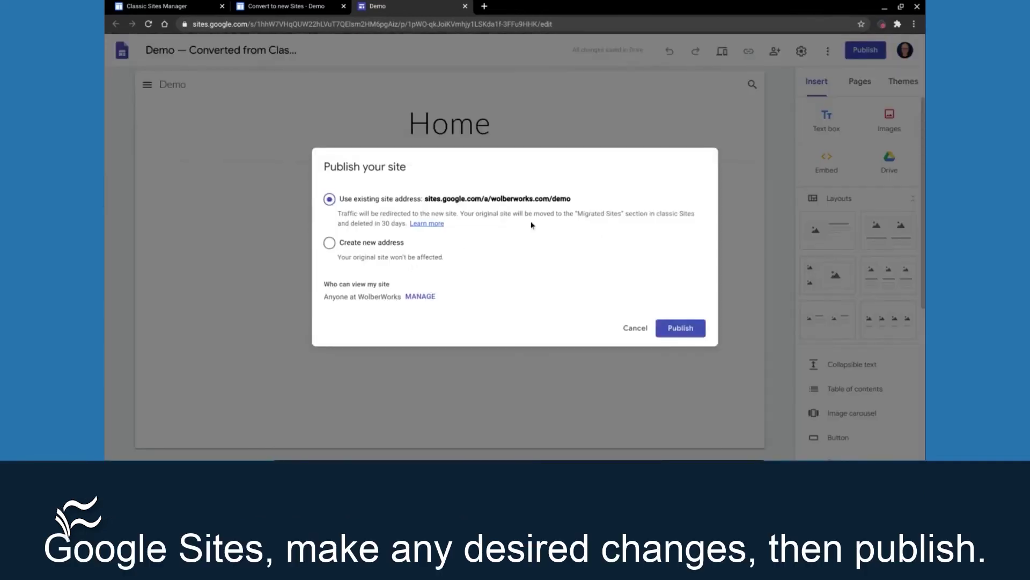
click(679, 338)
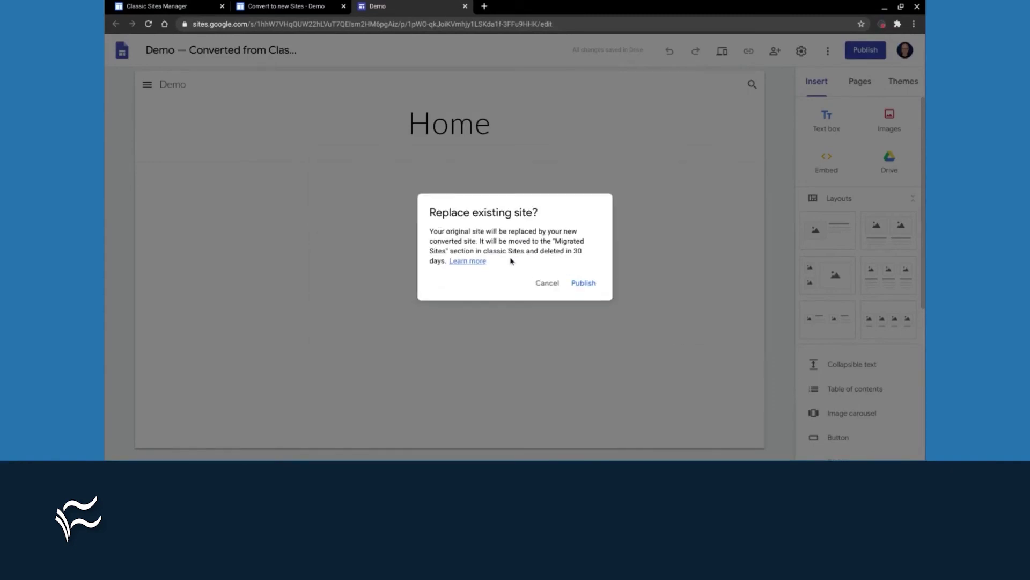